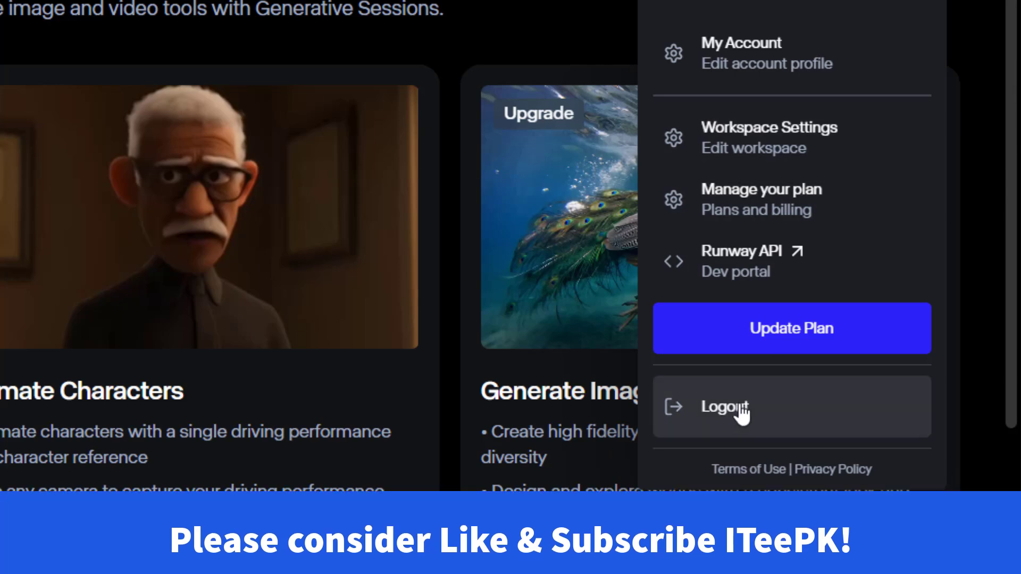
# Step: Log out of the current Runway account and open the free sign-up form
pyautogui.click(733, 409)
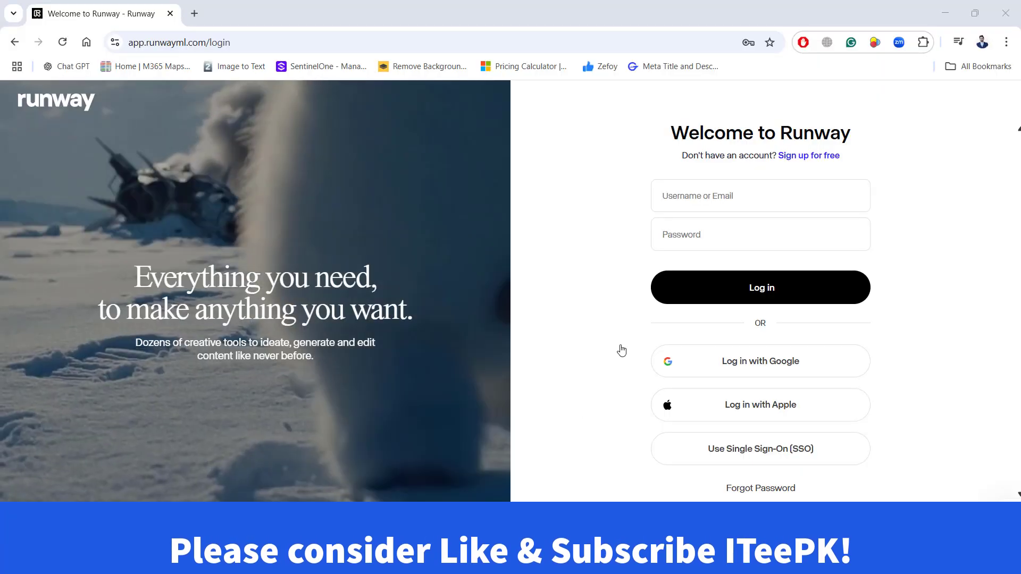
pyautogui.click(814, 153)
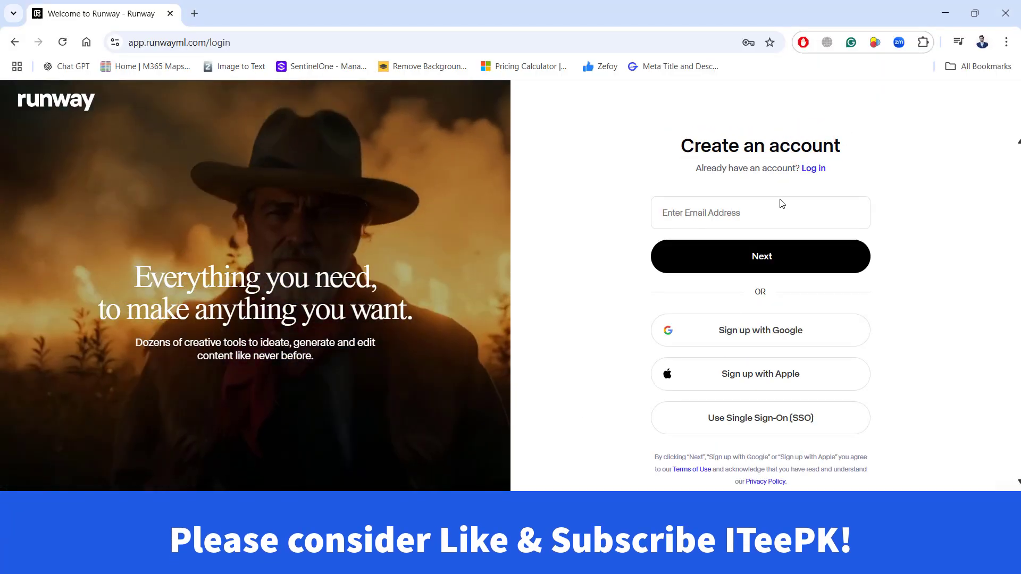
# Step: Load tmail.io in a new browser tab
pyautogui.click(194, 14)
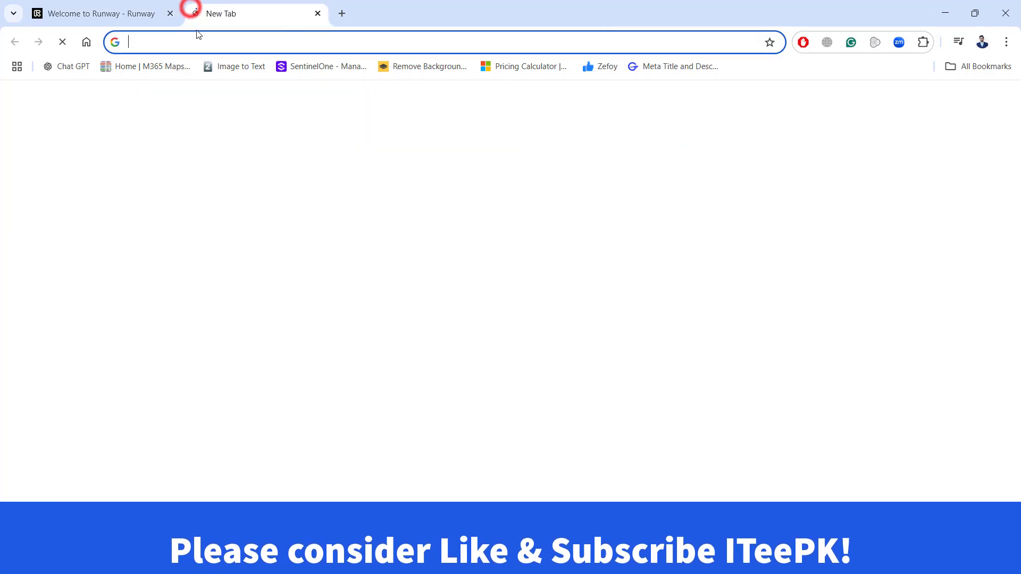
pyautogui.write('t')
pyautogui.click(198, 40)
pyautogui.write('mail.')
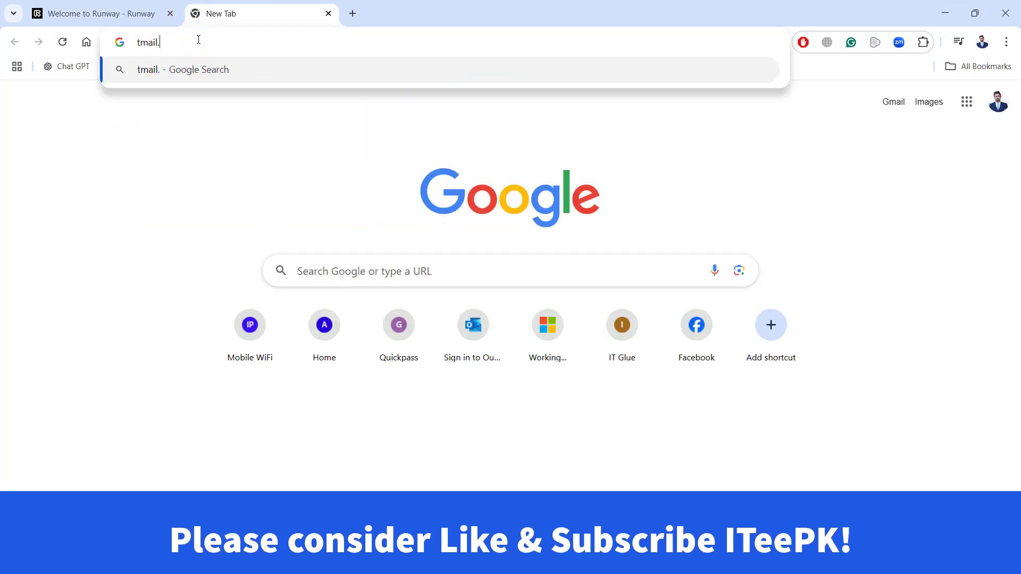
pyautogui.write('io')
pyautogui.press('Return')
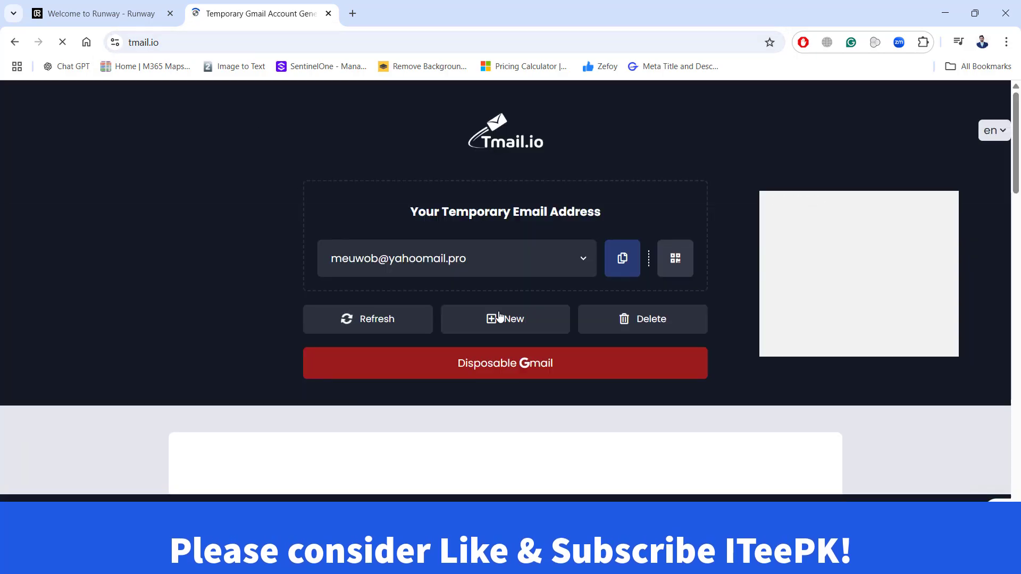
pyautogui.click(633, 329)
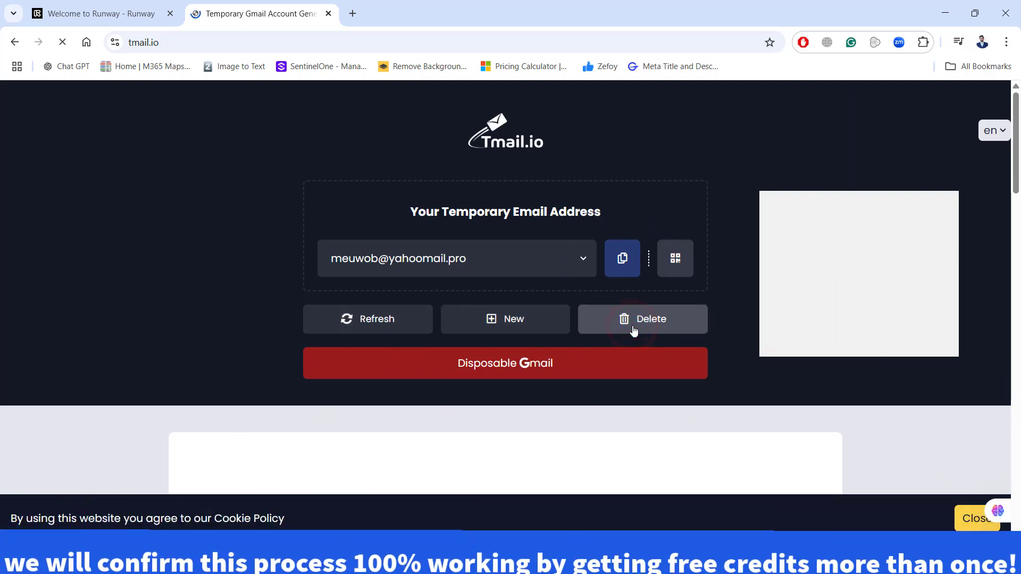
pyautogui.click(622, 259)
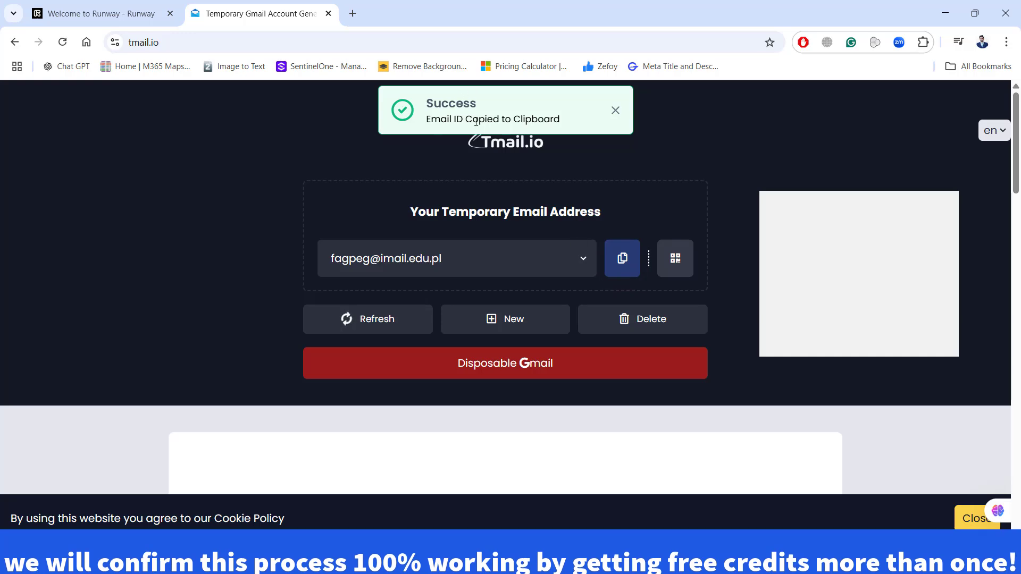
pyautogui.click(131, 5)
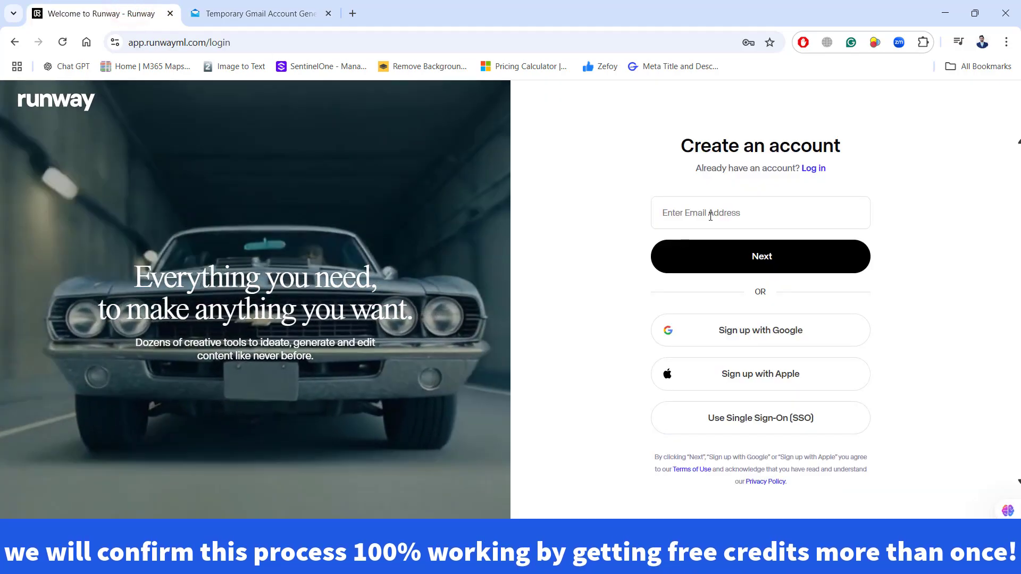
pyautogui.click(714, 213)
# Step: Submit the pasted temporary email, then enter the username 'tuser2' and continue
pyautogui.hotkey('ctrl', 'v')
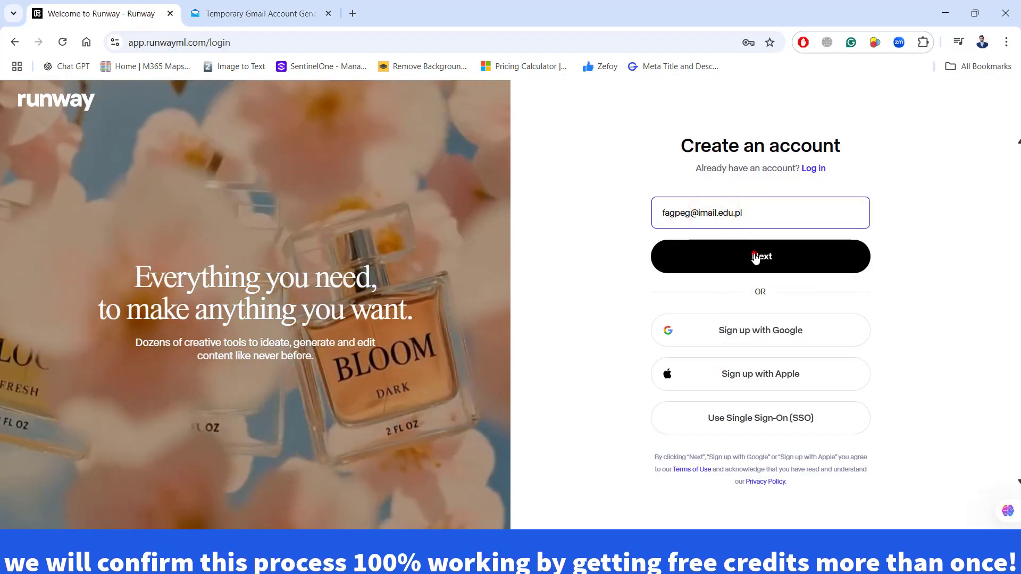
pyautogui.click(756, 257)
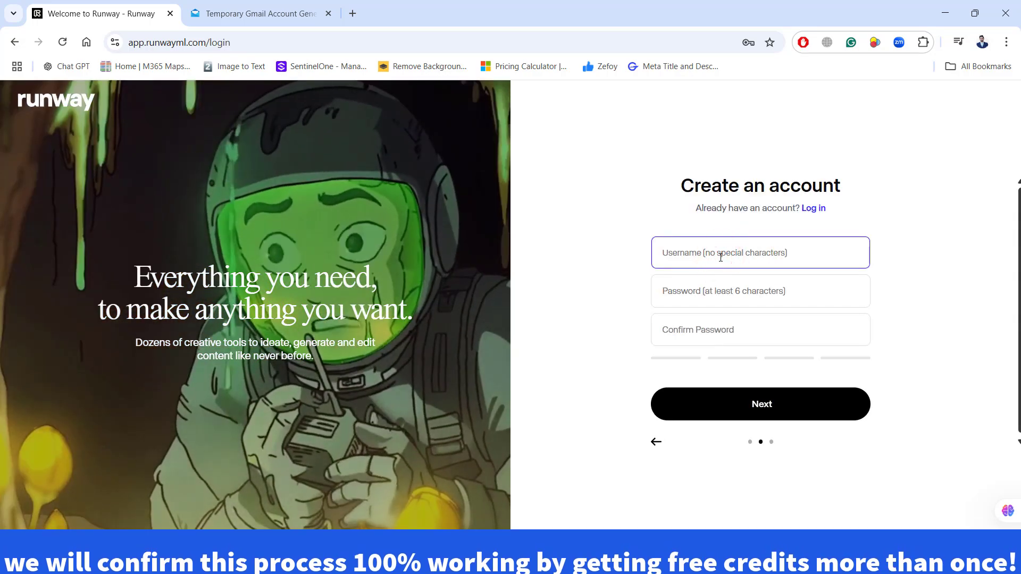
pyautogui.click(720, 258)
pyautogui.write('tuser2')
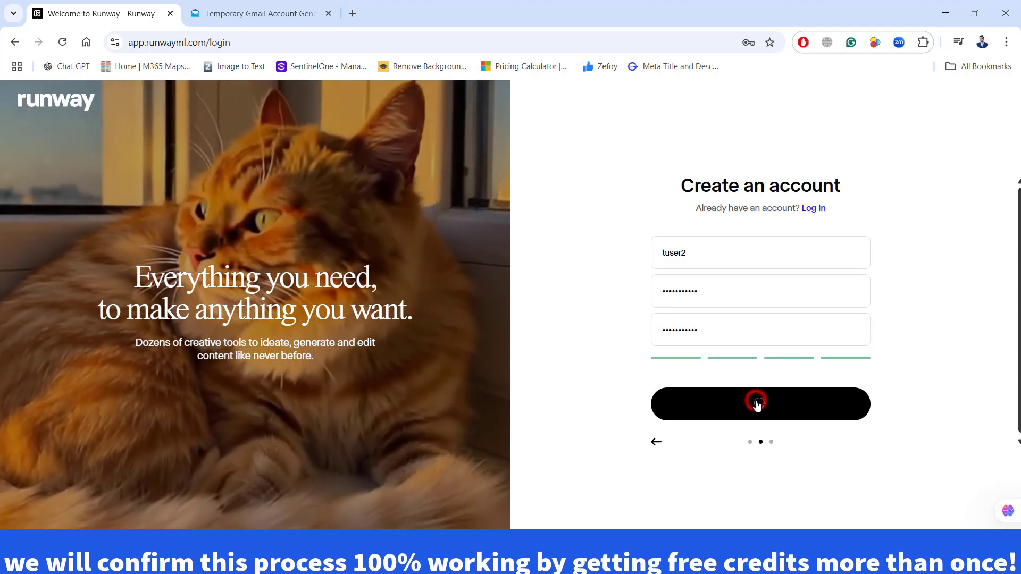
pyautogui.click(757, 404)
# Step: Enter a test first and last name, create the account, and go to the Tmail inbox
pyautogui.click(714, 251)
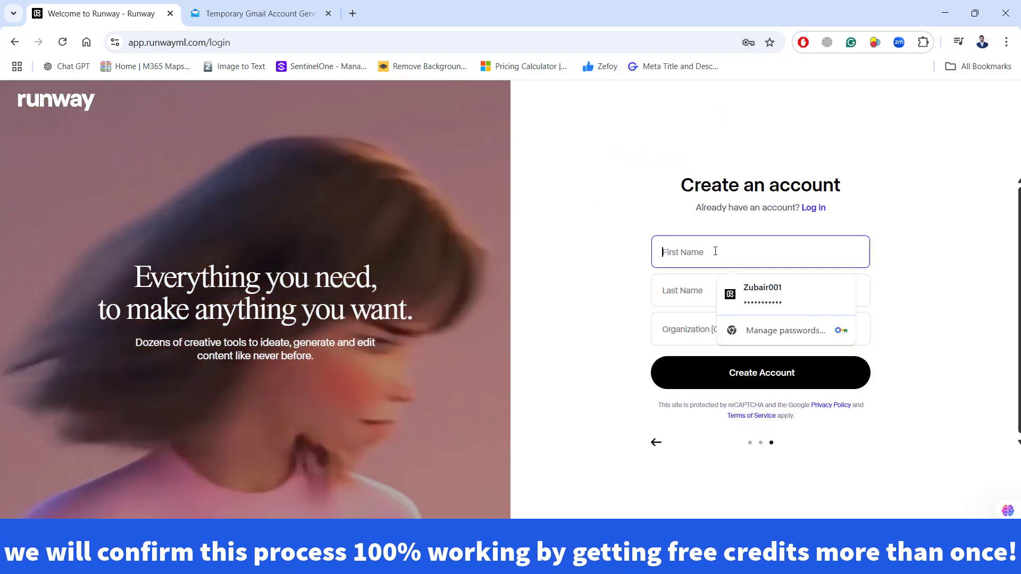
pyautogui.write('Test')
pyautogui.press('Tab')
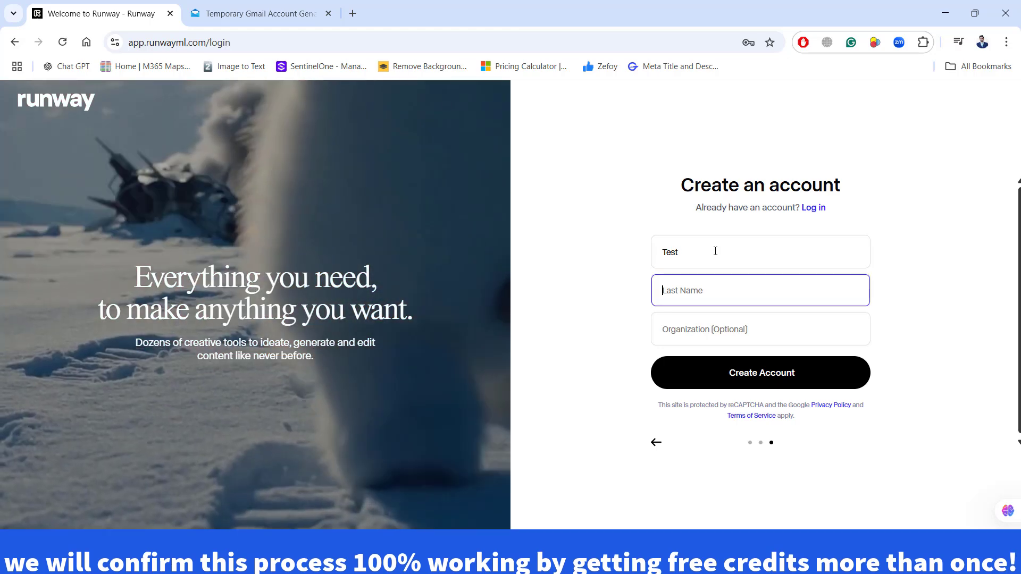
pyautogui.write('User2')
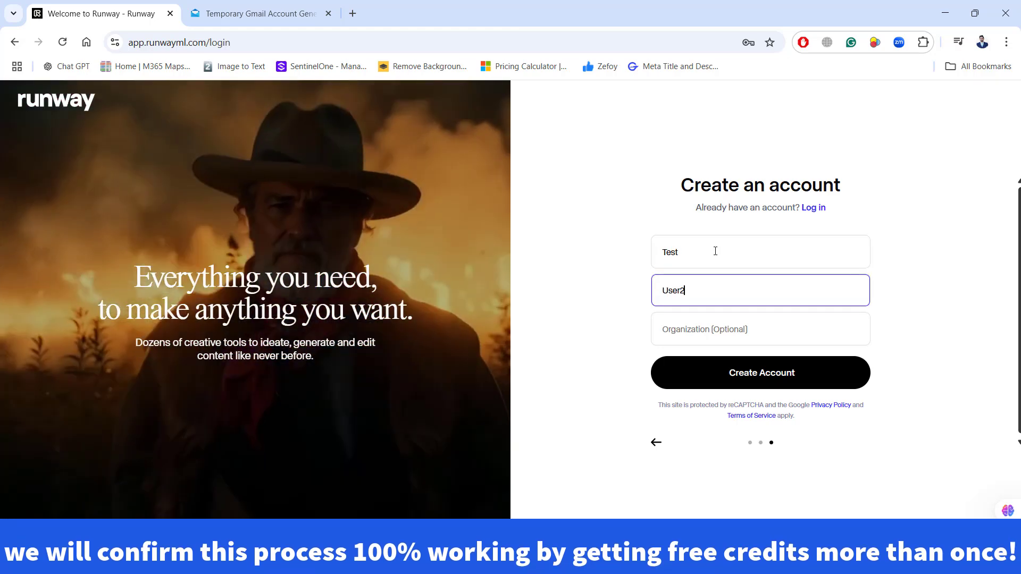
pyautogui.click(737, 386)
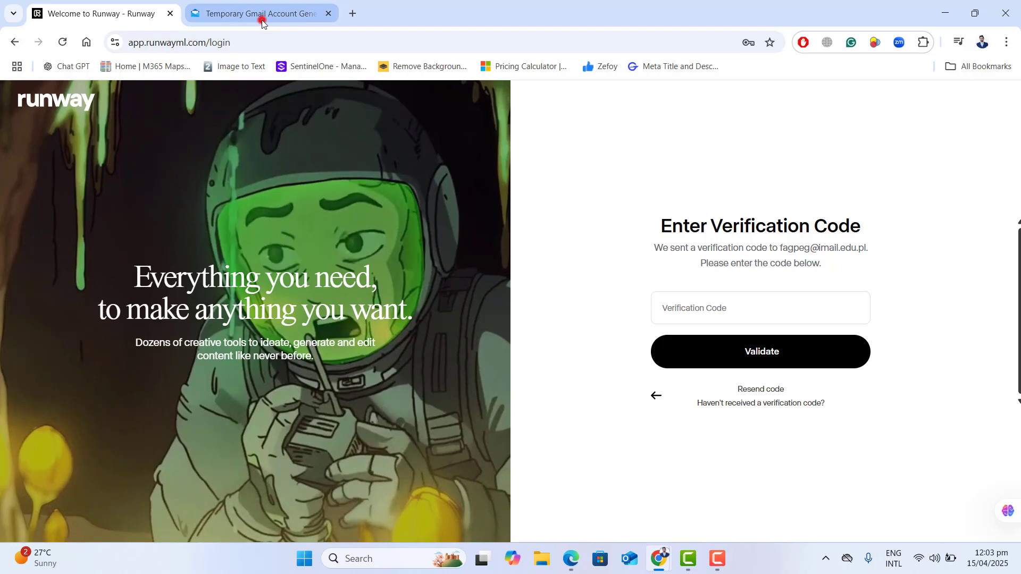
pyautogui.click(262, 22)
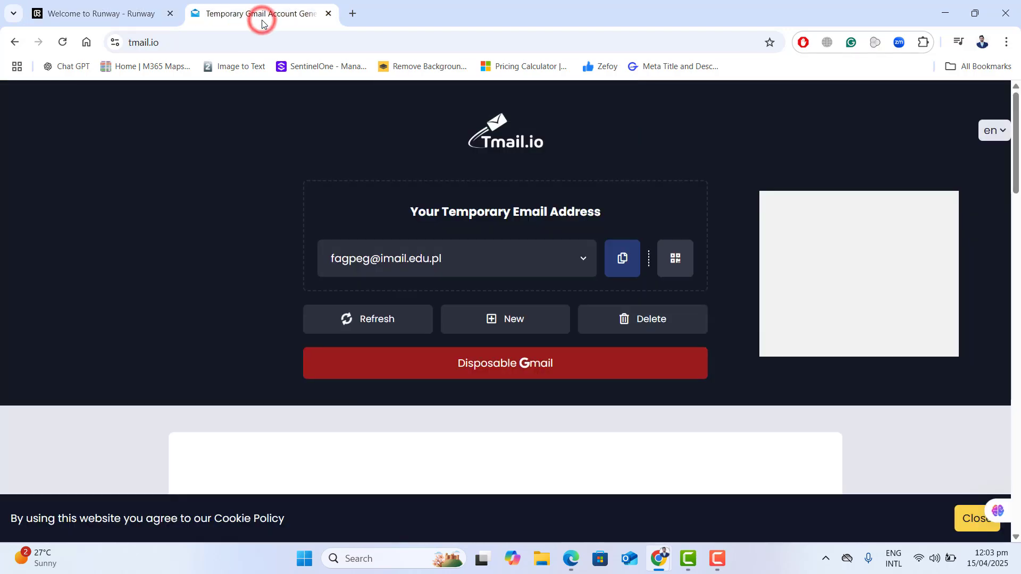
# Step: Refresh the Tmail inbox and open Runway's verification email to reveal the code
pyautogui.click(1017, 187)
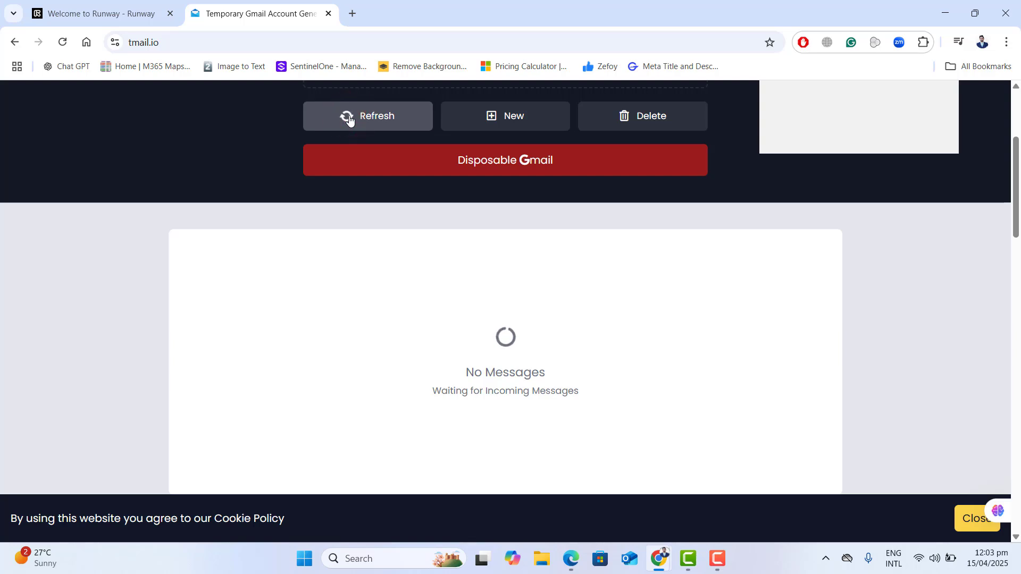
pyautogui.click(292, 308)
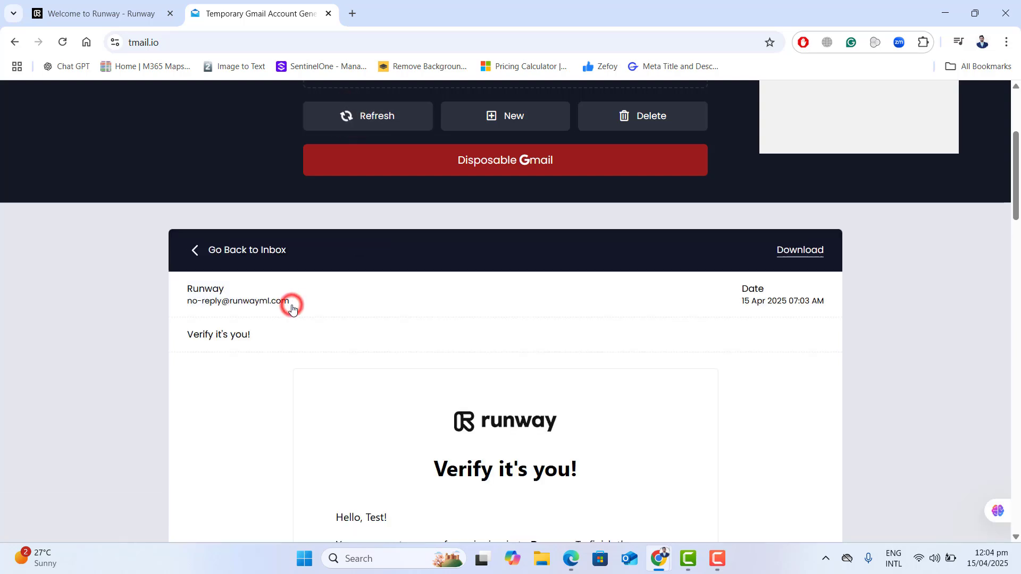
pyautogui.moveTo(1016, 183); pyautogui.dragTo(1019, 253)
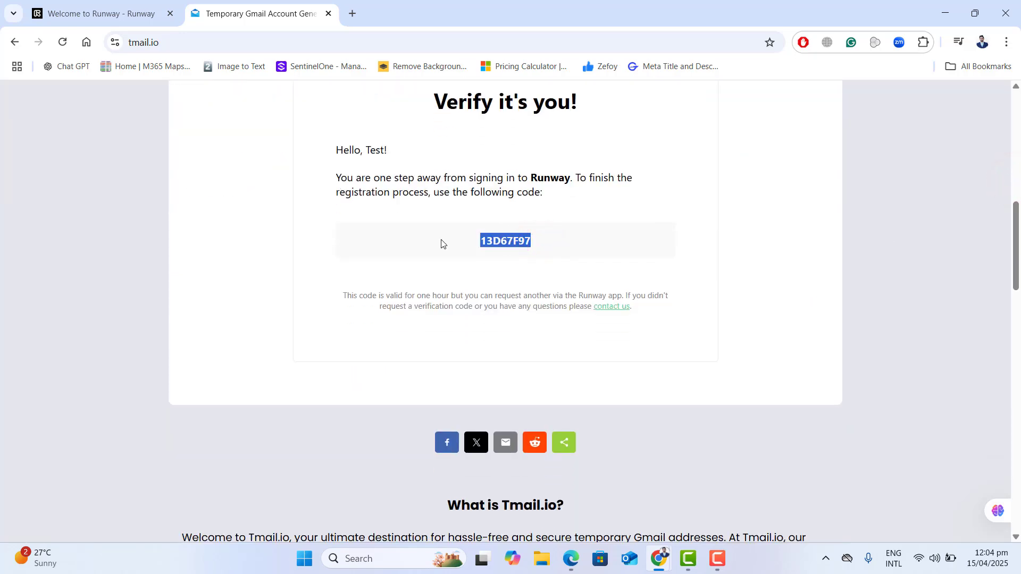
# Step: Paste the verification code into Runway's code field
pyautogui.click(140, 9)
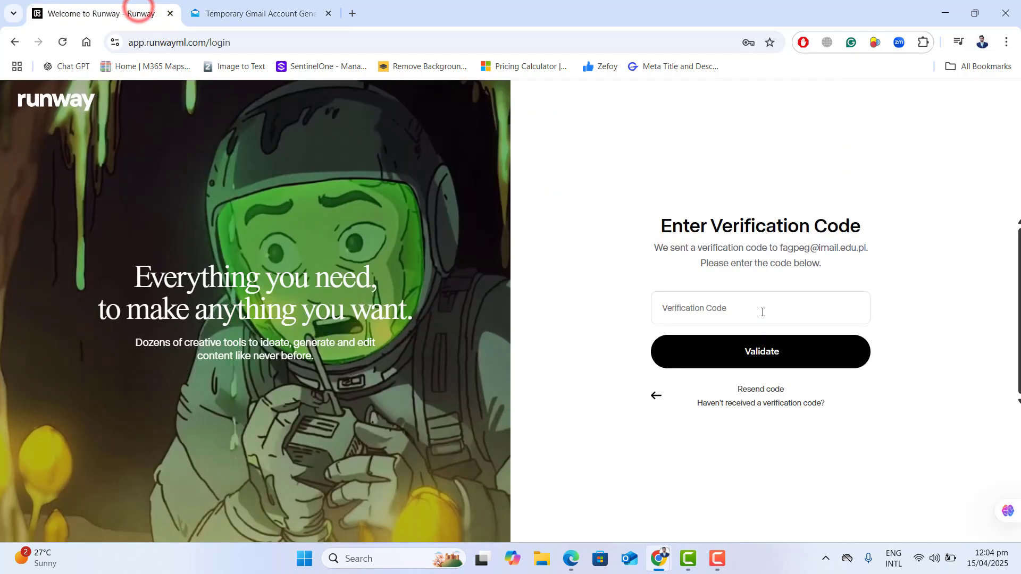
pyautogui.click(762, 312)
pyautogui.hotkey('ctrl', 'v')
pyautogui.click(757, 352)
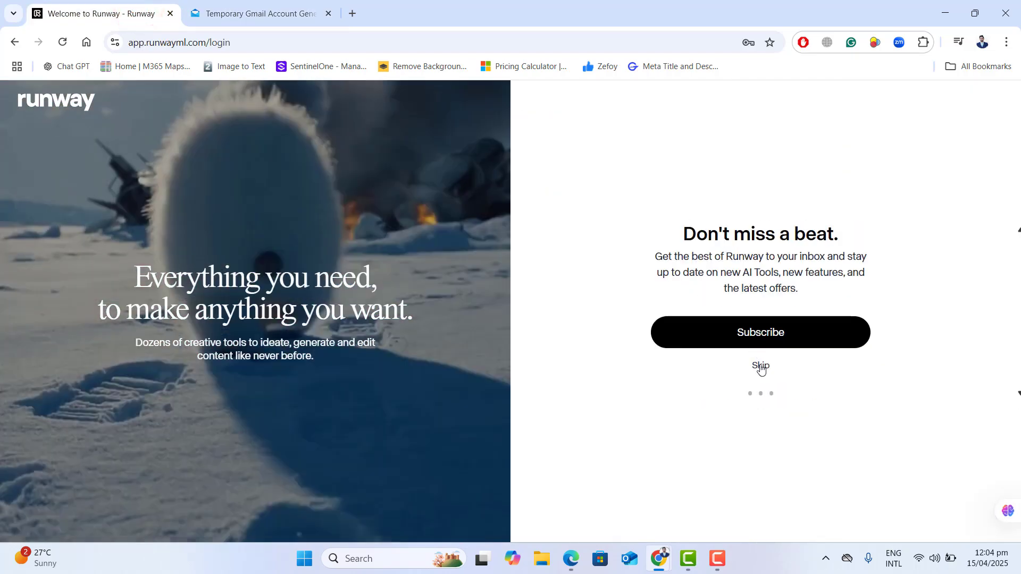
# Step: Validate the code and reach the dashboard showing the Free plan's 125 credits
pyautogui.click(761, 366)
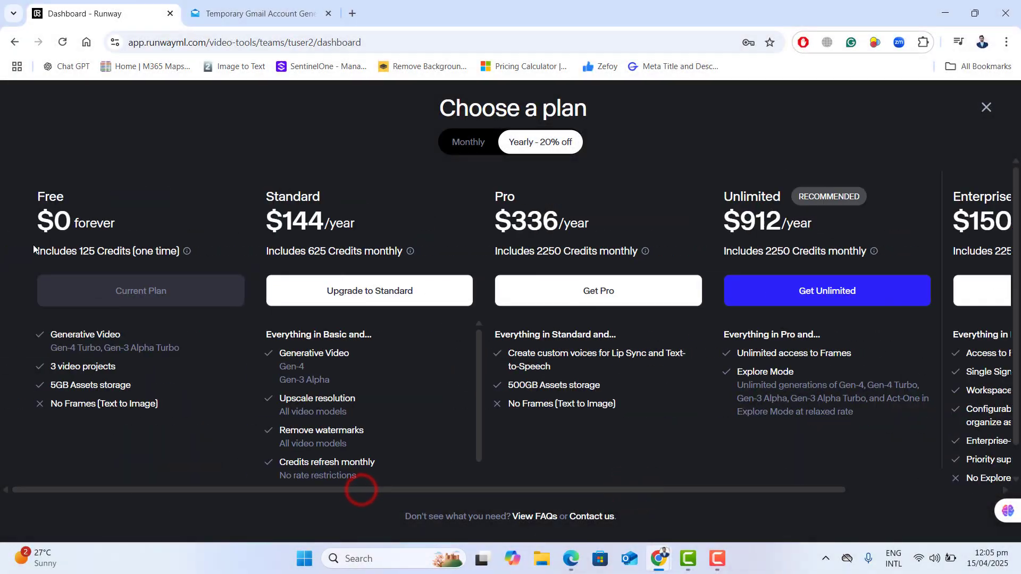
pyautogui.moveTo(37, 196); pyautogui.dragTo(234, 420)
pyautogui.click(240, 37)
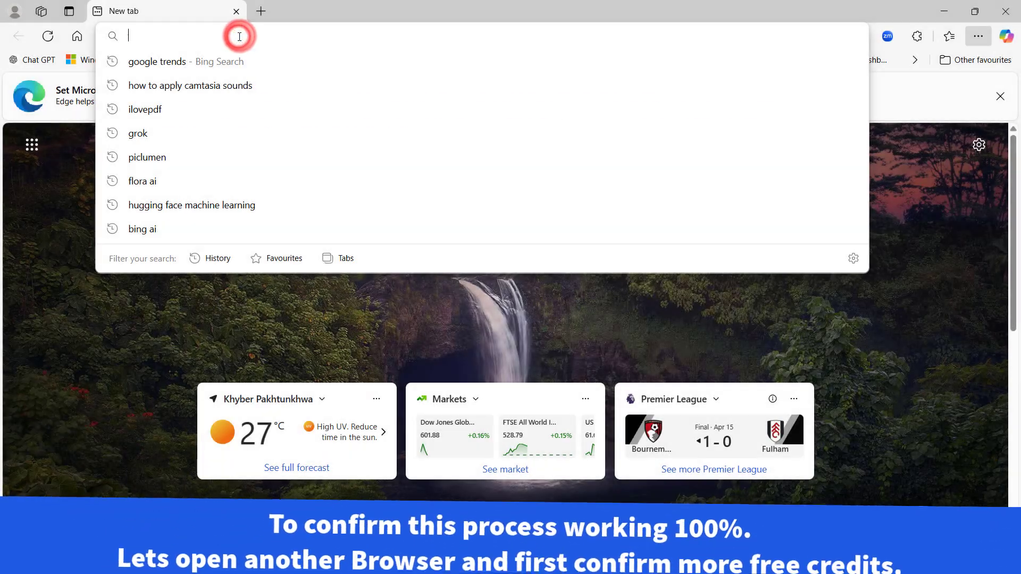
# Step: Search the web for 'runway', open the Runway site, and reach its Create an account form
pyautogui.write('runway')
pyautogui.press('Return')
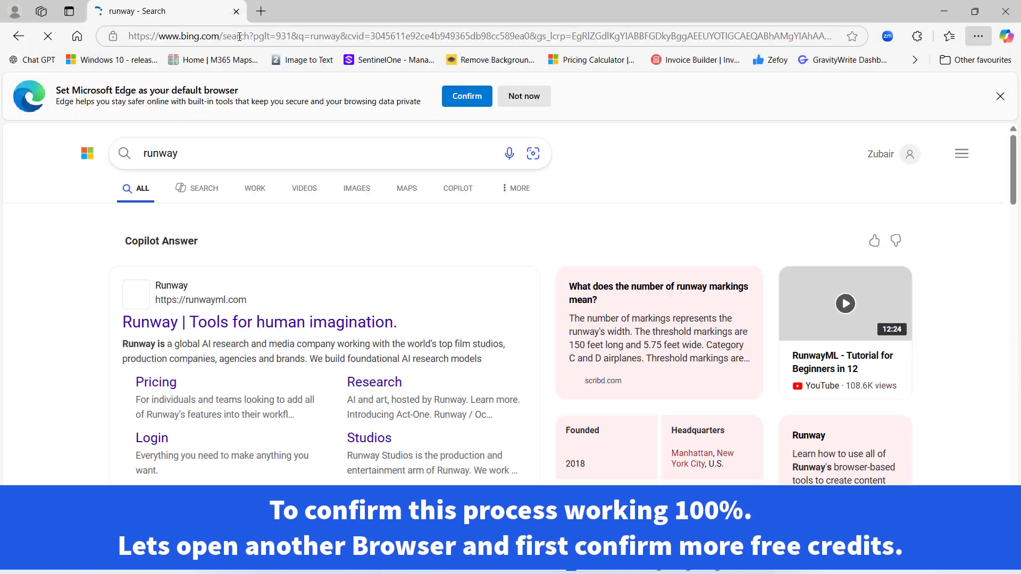
pyautogui.click(298, 320)
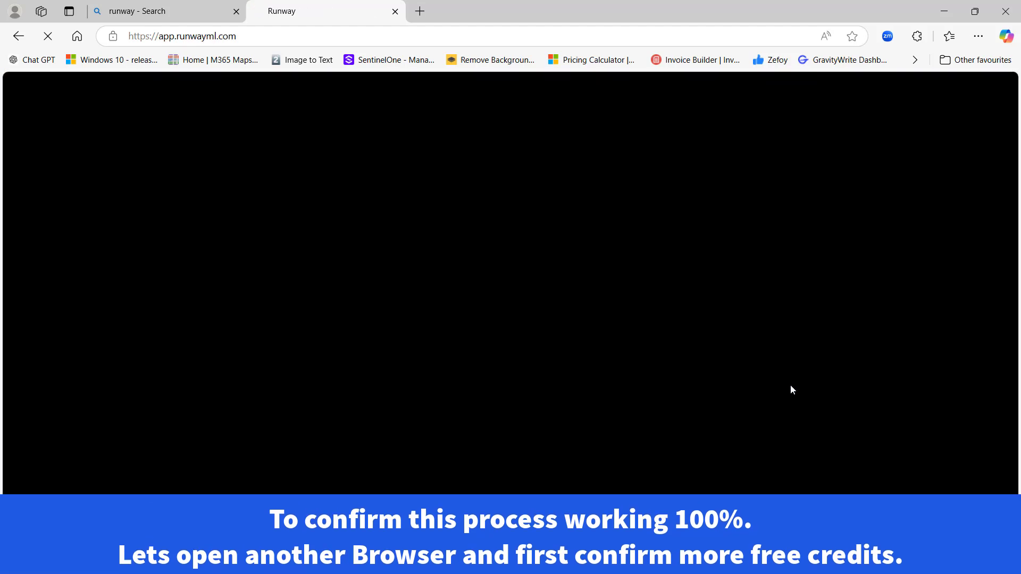
pyautogui.click(721, 573)
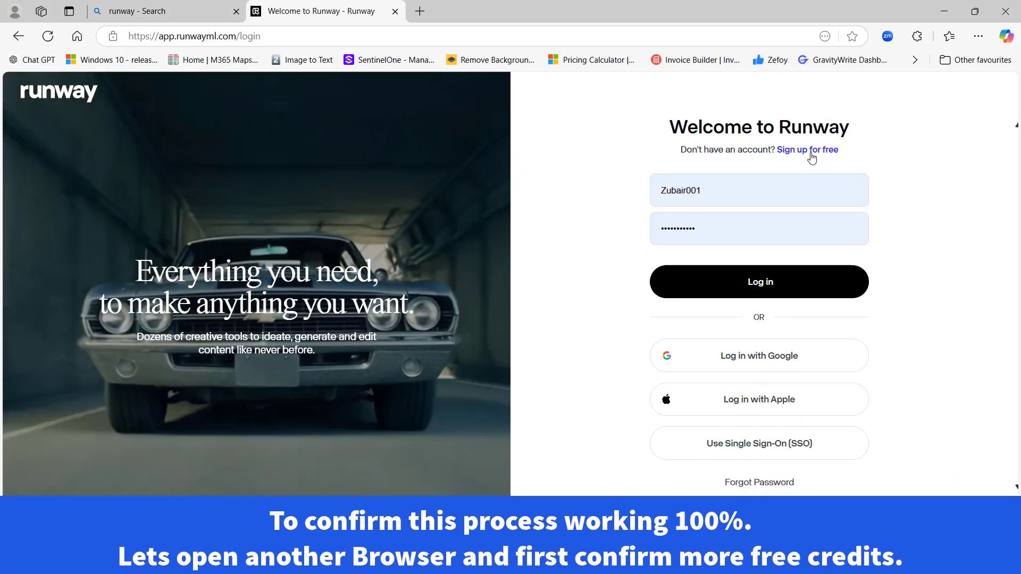
pyautogui.click(810, 152)
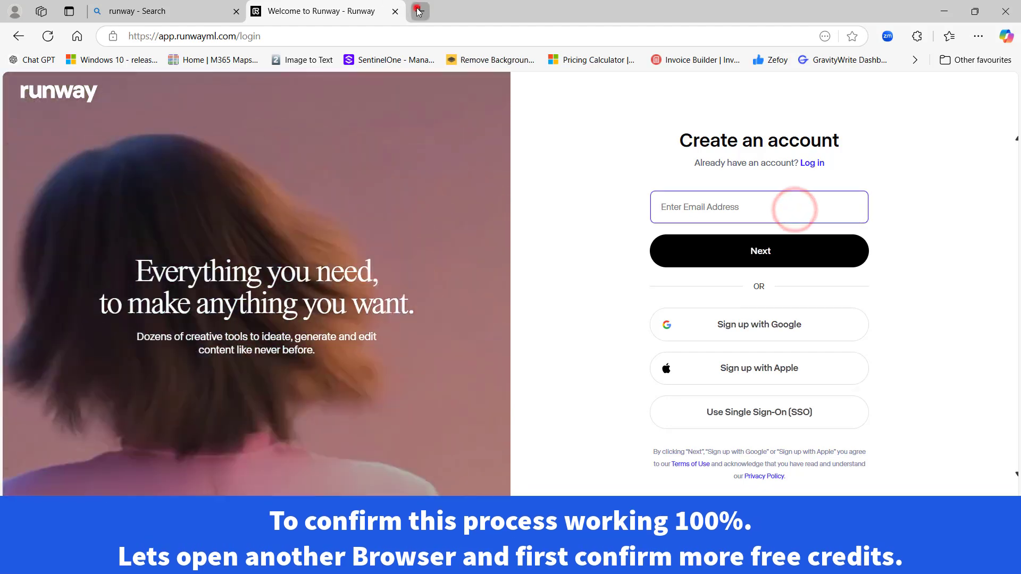
pyautogui.click(419, 11)
pyautogui.write('tmail.io')
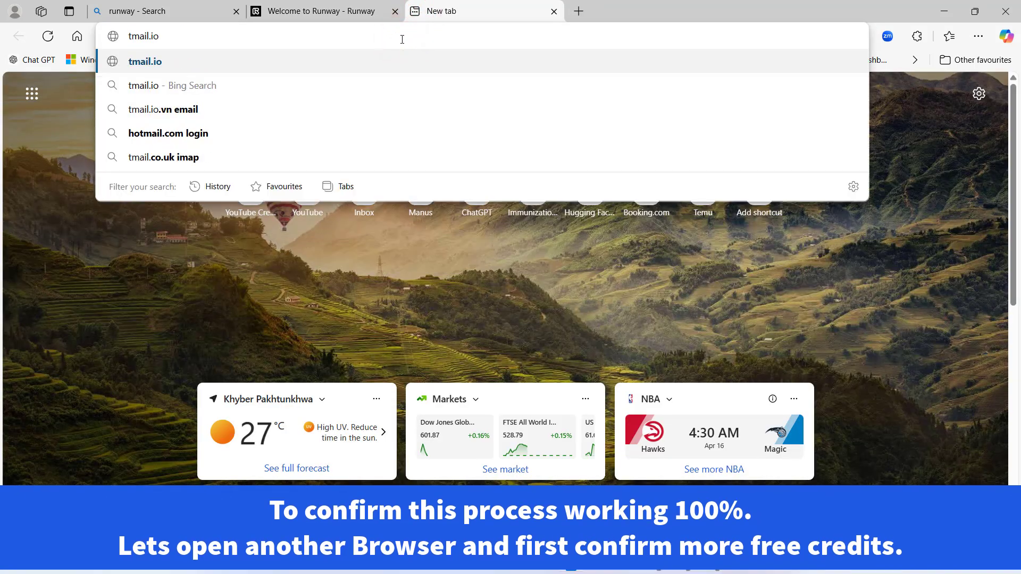
pyautogui.press('Return')
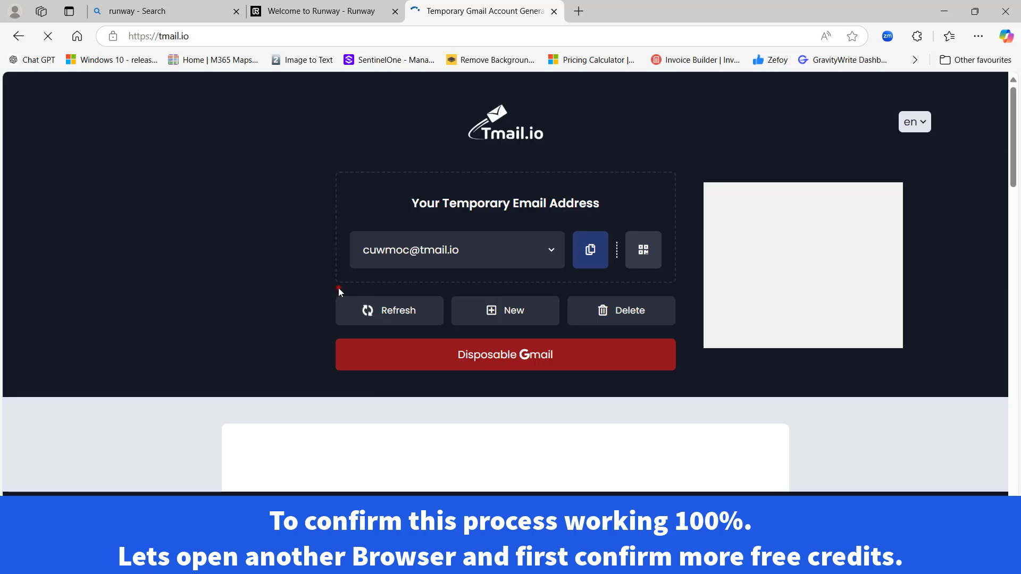
pyautogui.click(338, 288)
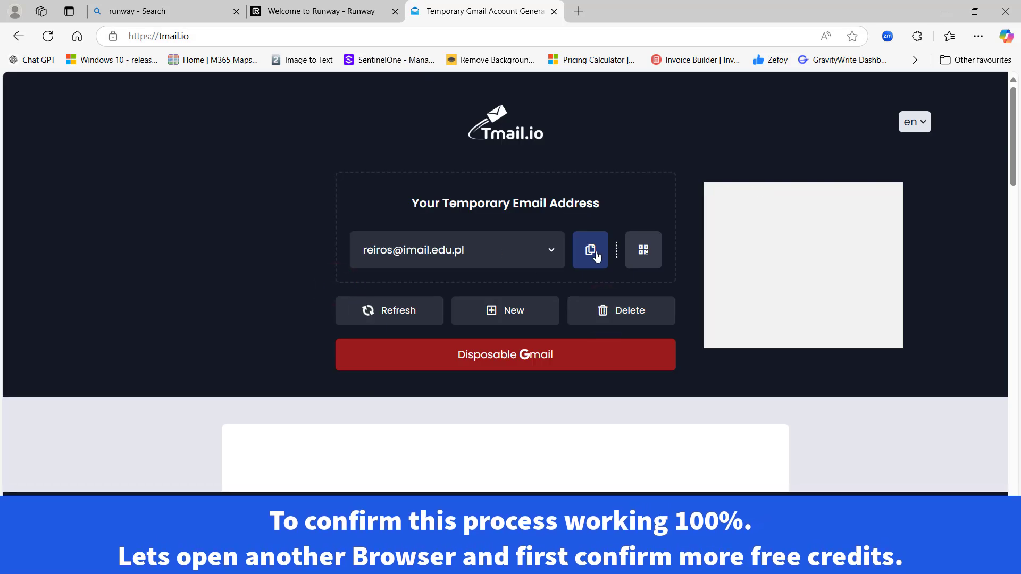
pyautogui.click(314, 11)
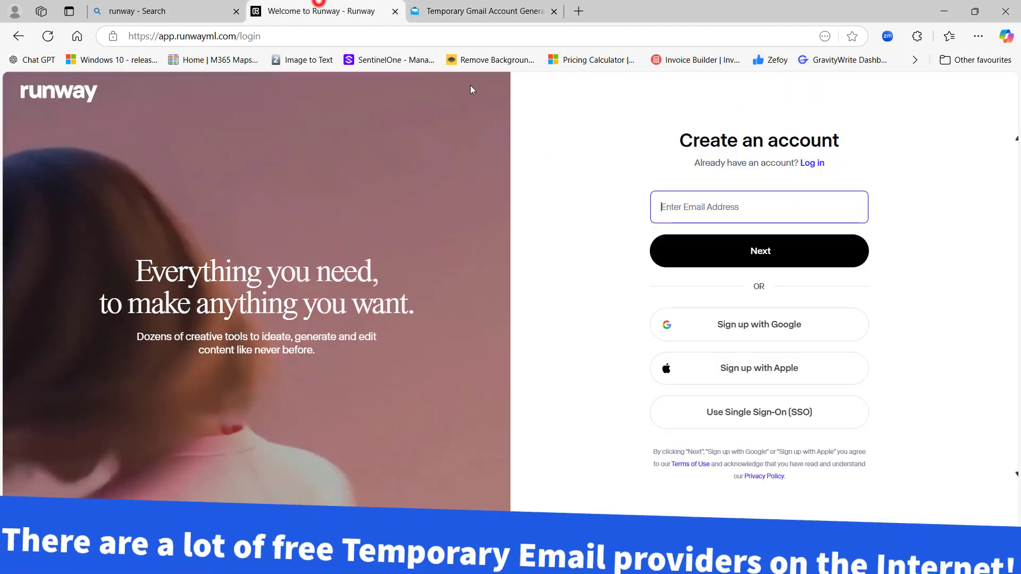
pyautogui.click(697, 208)
# Step: Submit the pasted temporary email and enter the username 'Test User 1'
pyautogui.hotkey('ctrl', 'v')
pyautogui.click(770, 254)
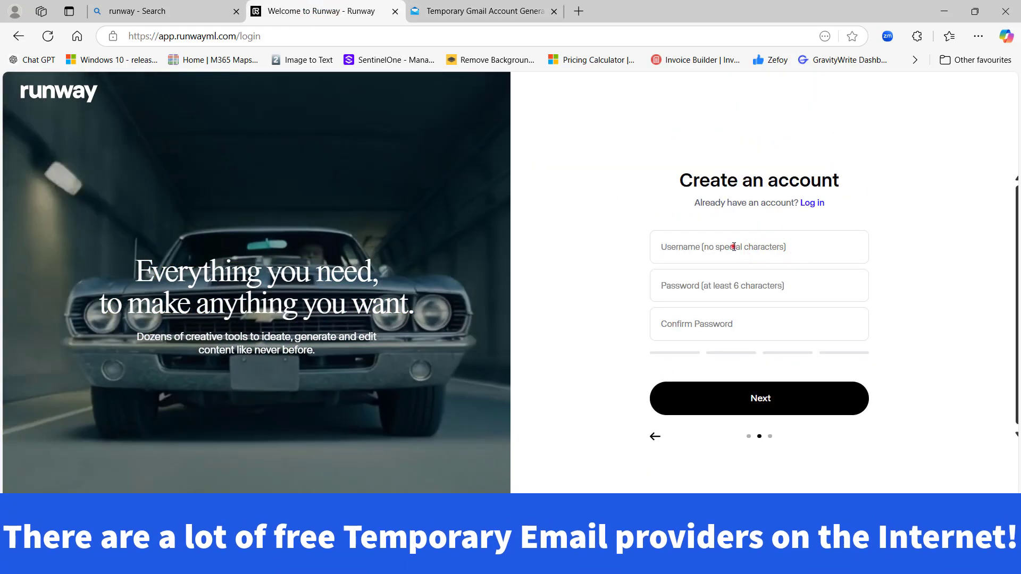
pyautogui.click(734, 247)
pyautogui.write('z')
pyautogui.press('BackSpace')
pyautogui.write('Test User 1')
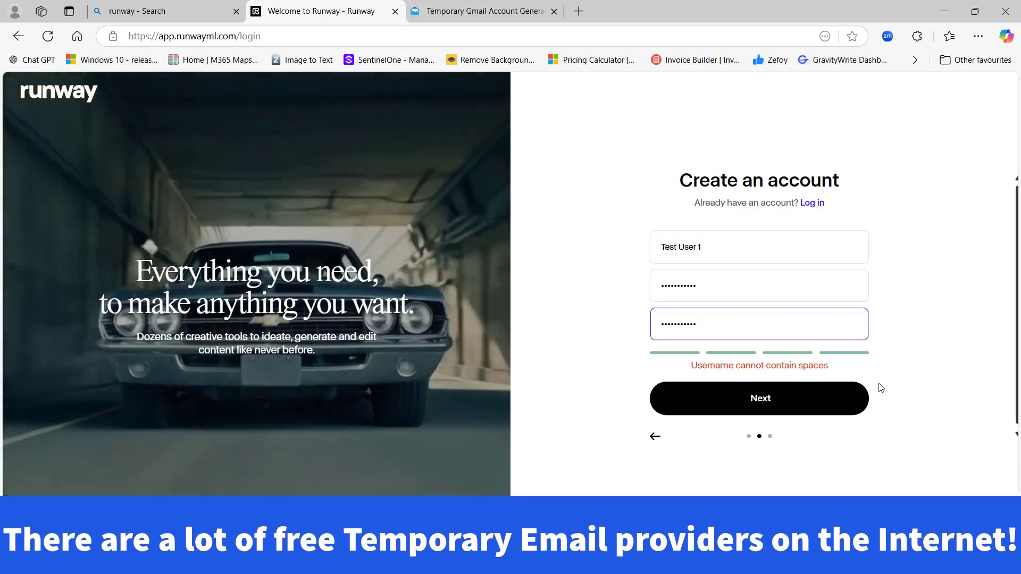
pyautogui.click(911, 376)
# Step: Change the username to 'TestUser1', then to 'Tuser1' when taken, and continue
pyautogui.tripleClick(709, 247)
pyautogui.write('TestUser1')
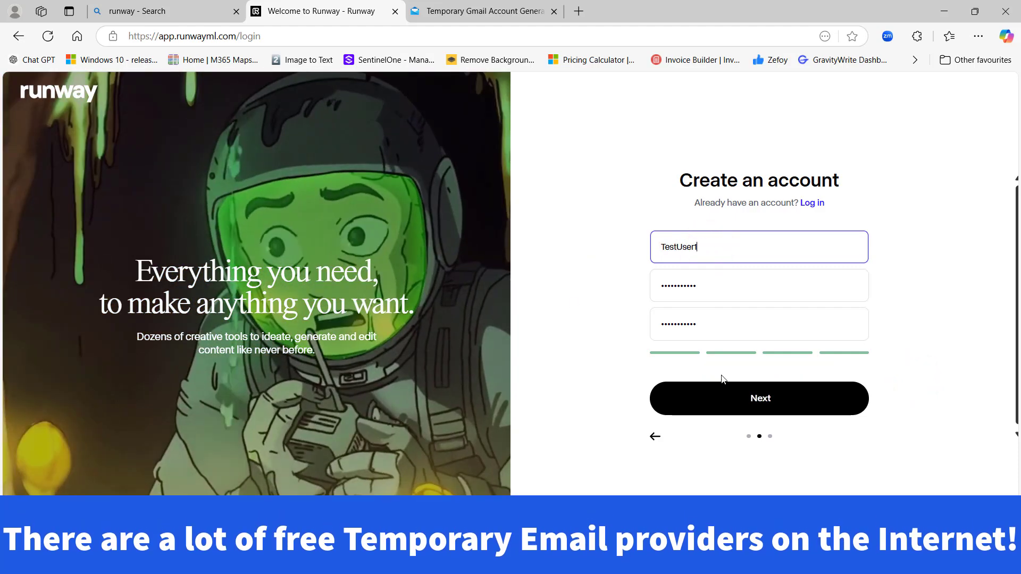
pyautogui.click(768, 400)
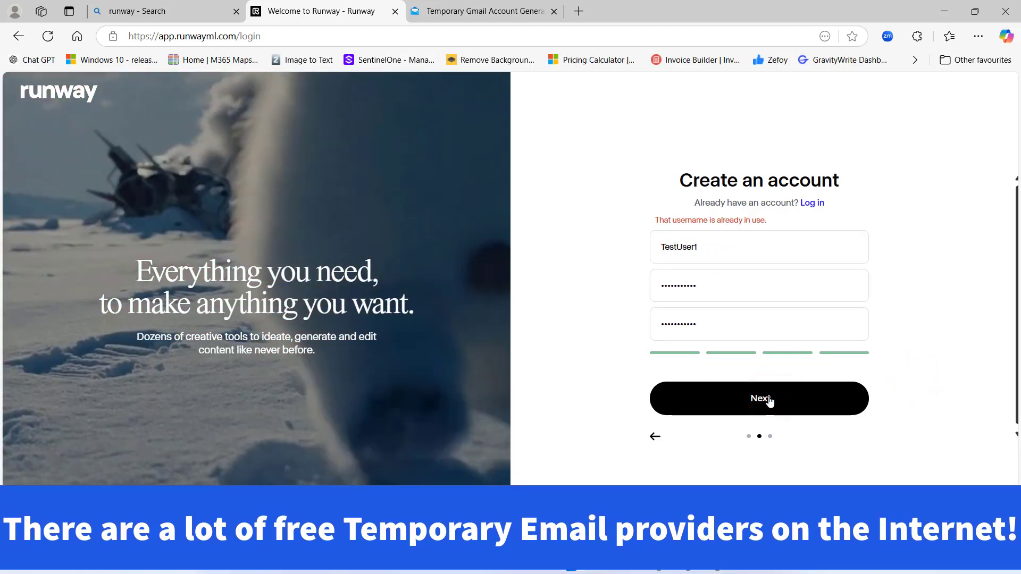
pyautogui.click(713, 252)
pyautogui.press('BackSpace')
pyautogui.press('BackSpace')
pyautogui.press('BackSpace')
pyautogui.press('BackSpace')
pyautogui.press('BackSpace')
pyautogui.press('BackSpace')
pyautogui.press('BackSpace')
pyautogui.press('BackSpace')
pyautogui.press('BackSpace')
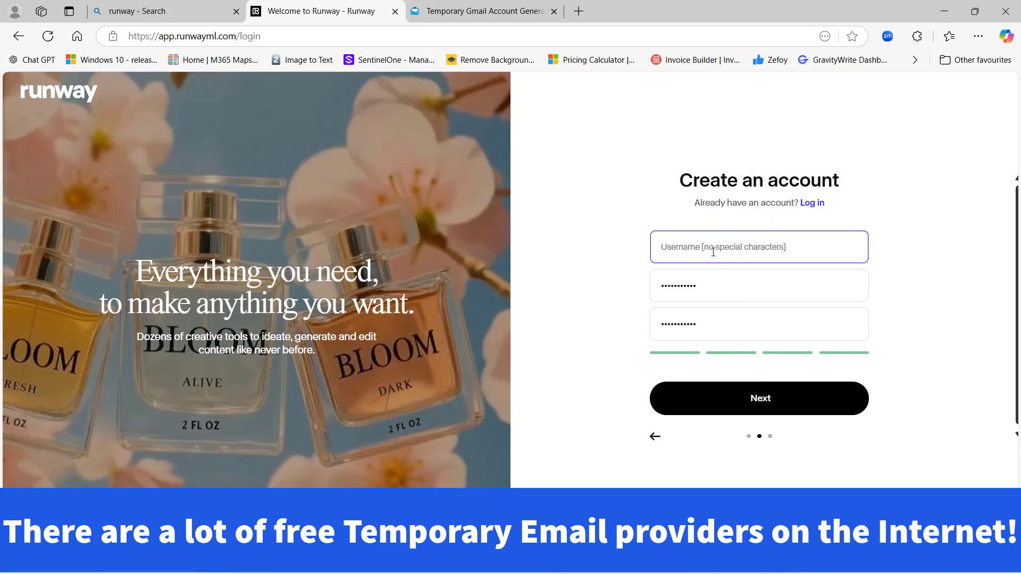
pyautogui.write('Tuser1')
pyautogui.click(759, 399)
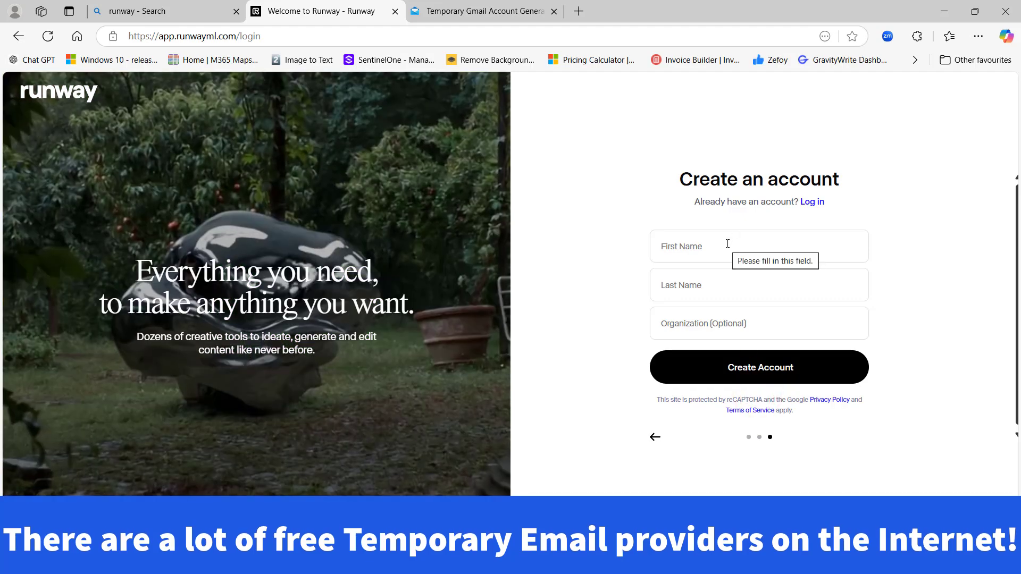
# Step: Enter a test first and last name and create the account
pyautogui.click(727, 244)
pyautogui.write('Test')
pyautogui.press('Tab')
pyautogui.write('User')
pyautogui.click(768, 357)
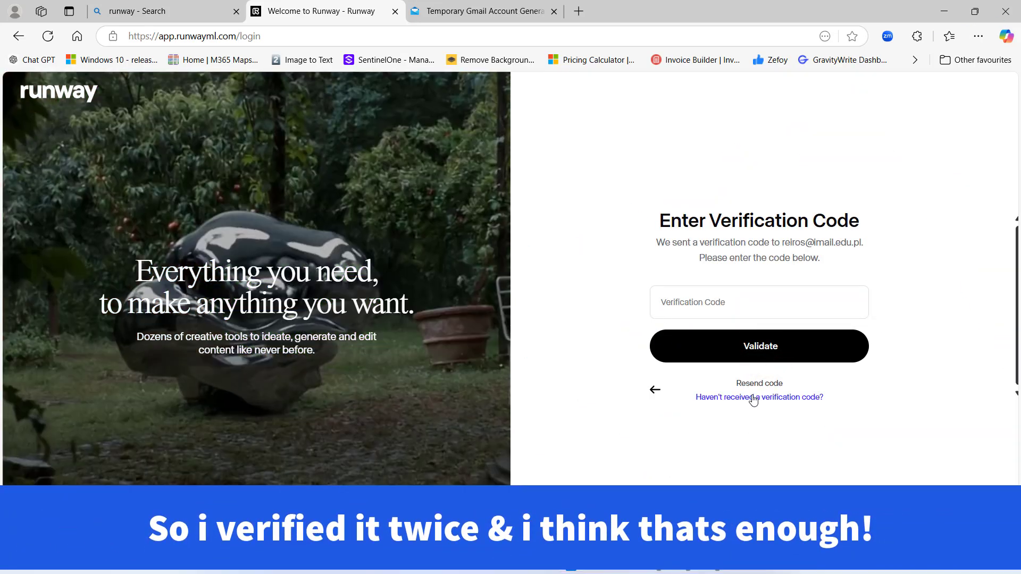
# Step: Find the verification code in the Tmail inbox and return to Runway's code field
pyautogui.click(489, 10)
pyautogui.moveTo(1017, 176); pyautogui.dragTo(1003, 243)
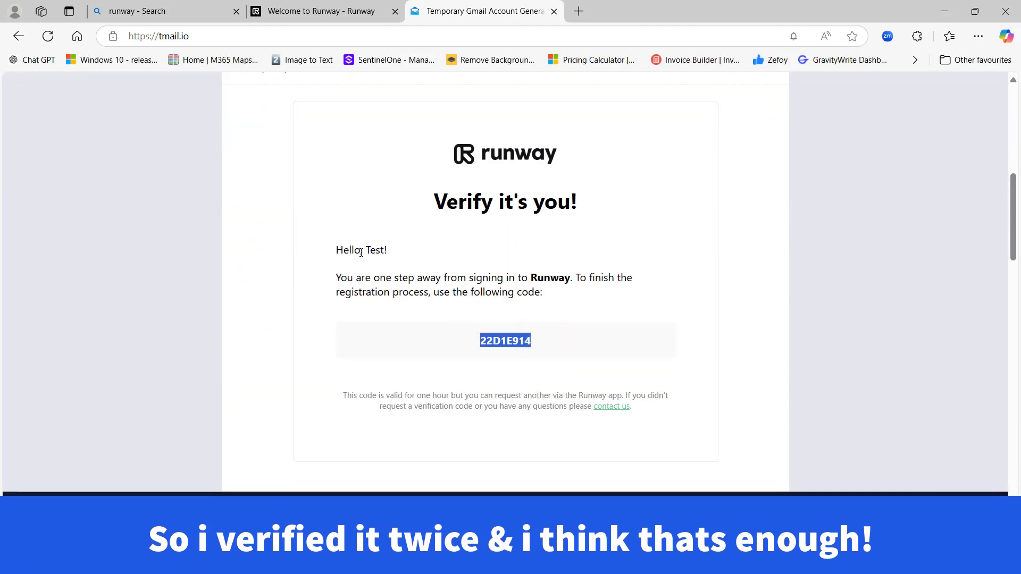
pyautogui.click(340, 7)
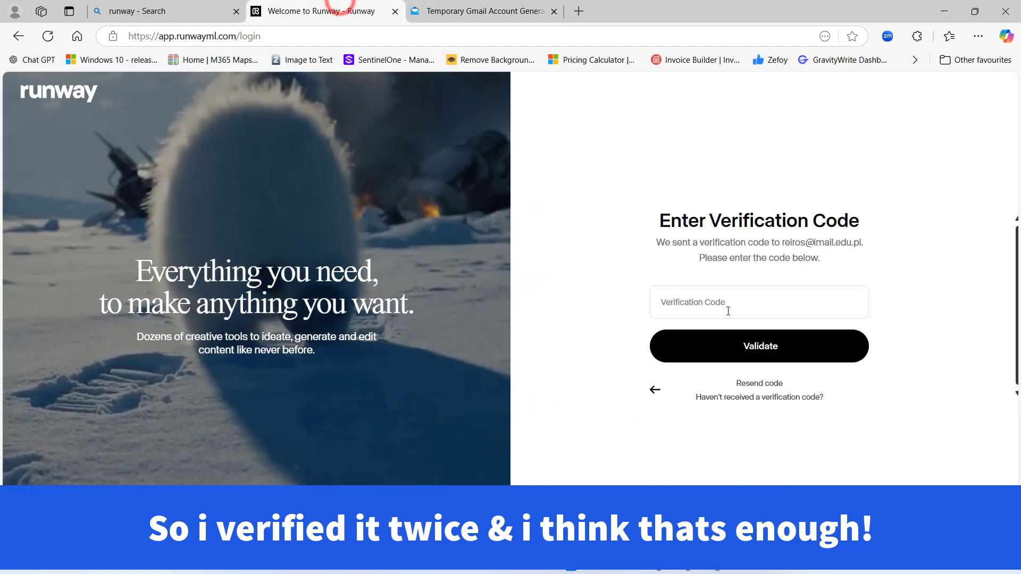
pyautogui.click(725, 304)
# Step: Validate the pasted code, skip the newsletter, and dismiss the welcome and upgrade pop-ups
pyautogui.hotkey('ctrl', 'v')
pyautogui.click(770, 349)
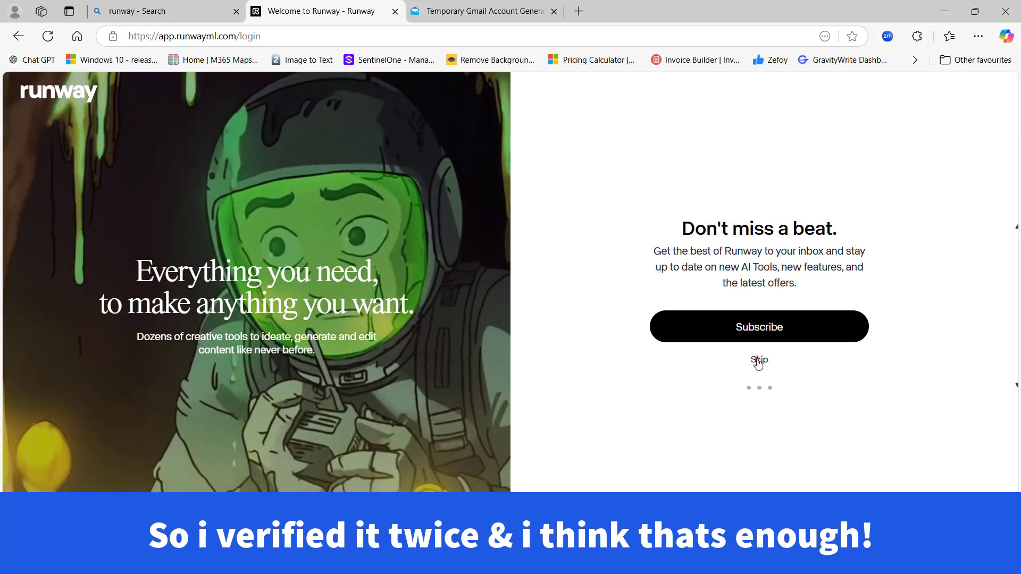
pyautogui.click(759, 360)
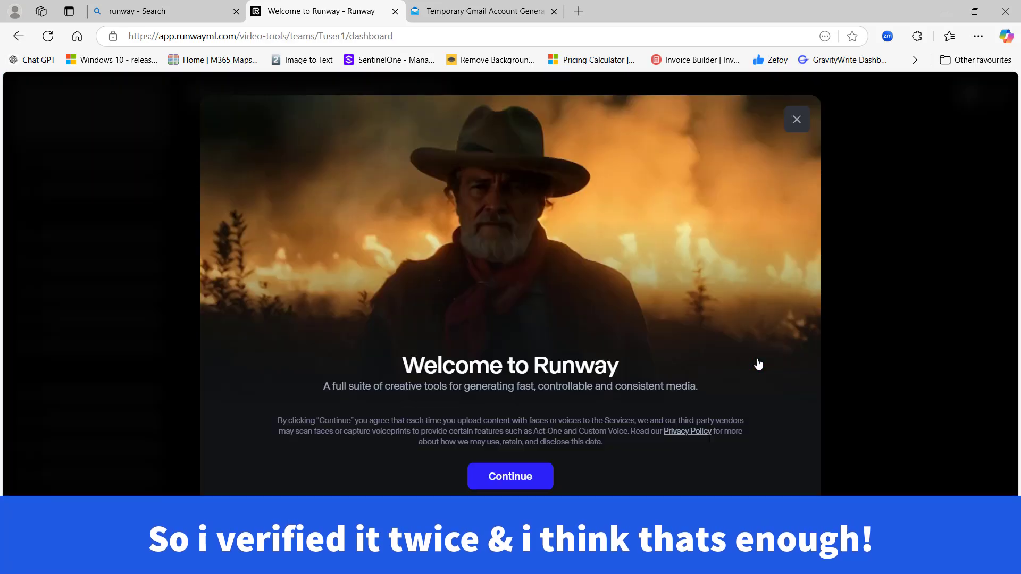
pyautogui.moveTo(671, 386); pyautogui.dragTo(803, 104)
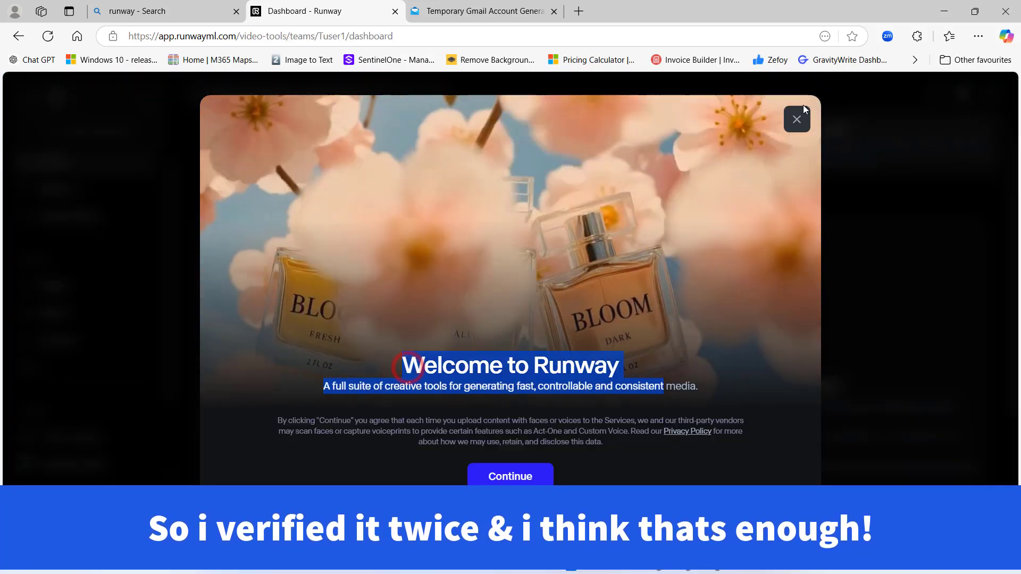
pyautogui.click(518, 478)
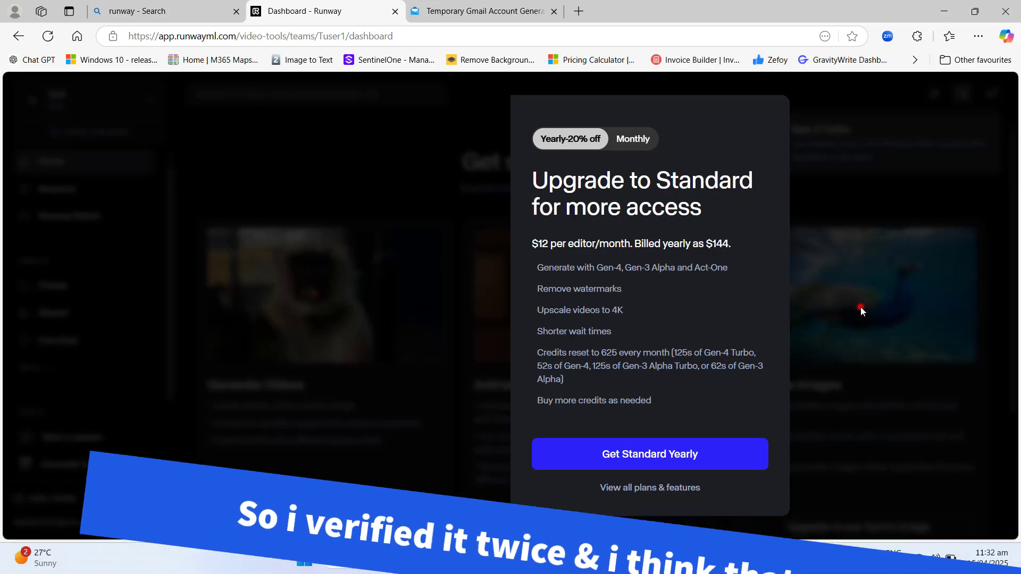
pyautogui.click(771, 118)
pyautogui.click(163, 551)
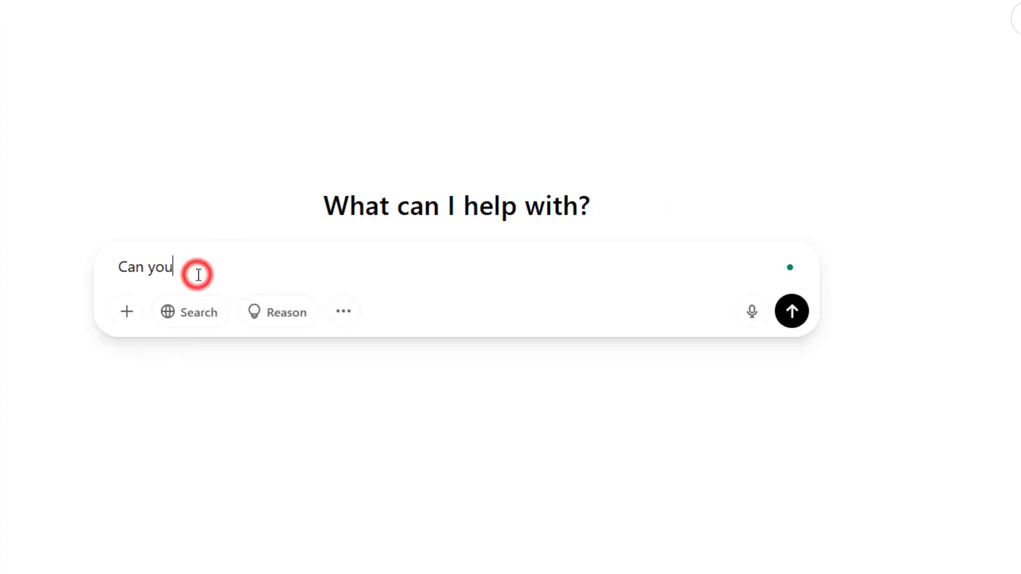
# Step: Finish and send the ChatGPT prompt: 'A man standing in the Mountains with the Sword in Hand.'
pyautogui.write('an image for me.')
pyautogui.hotkey('shift', 'Return')
pyautogui.hotkey('shift', 'Return')
pyautogui.write('A man standing in the Mountains with the')
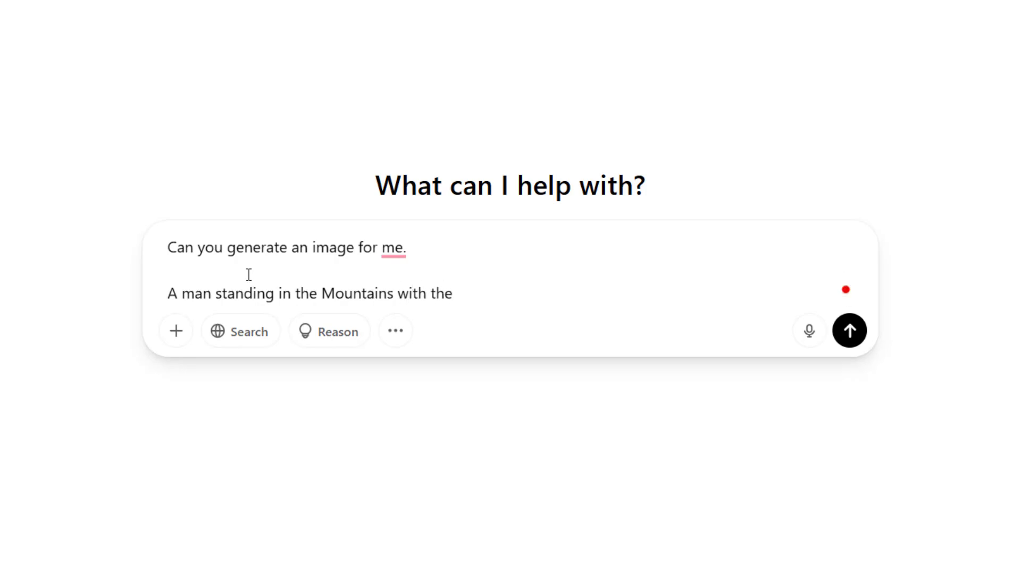
pyautogui.write(' Sword in Hand.')
pyautogui.hotkey('shift', 'Return')
pyautogui.hotkey('shift', 'Return')
pyautogui.write('the Man should look real.')
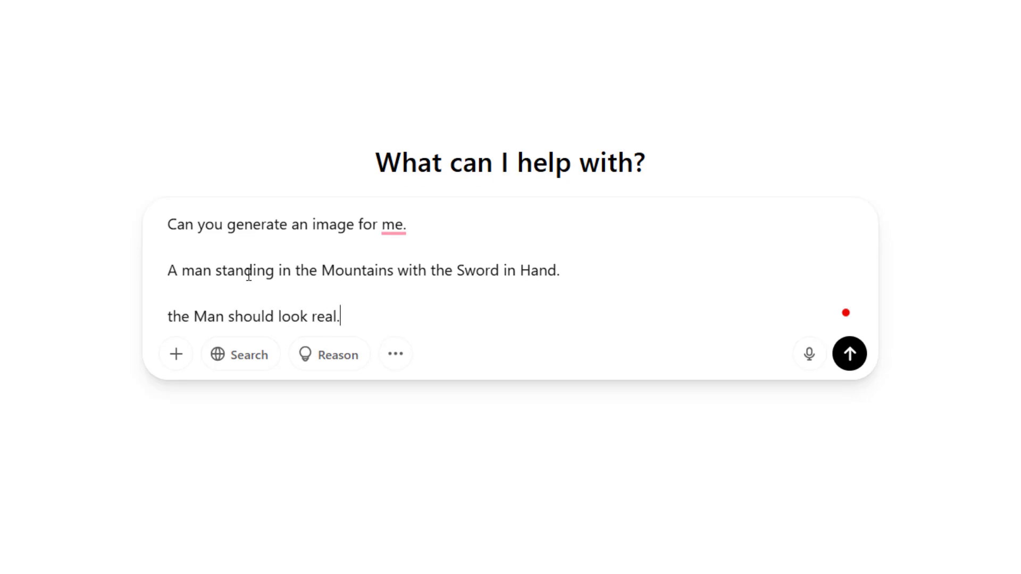
pyautogui.press('Return')
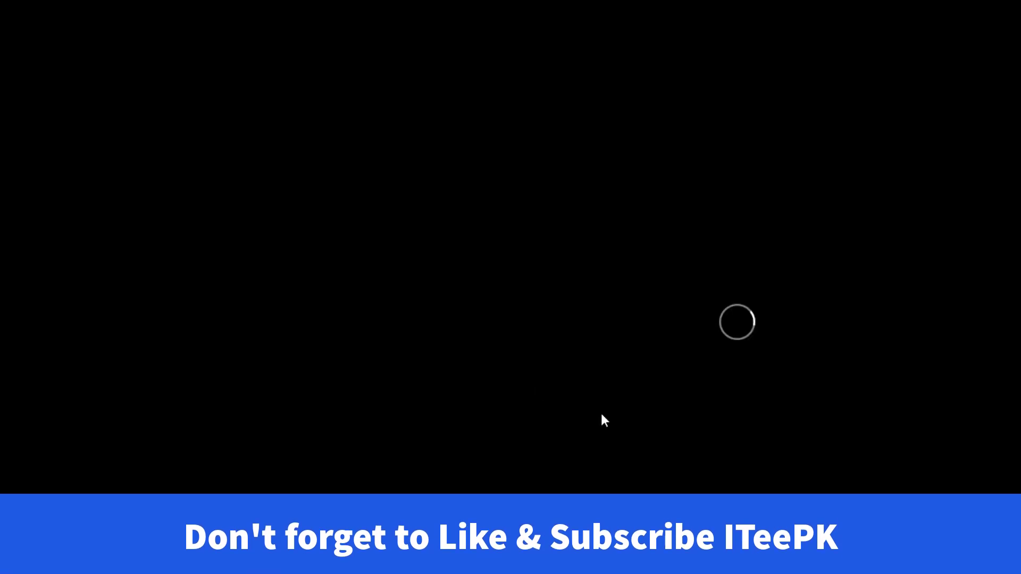
# Step: Upload the ChatGPT-generated image from the Desktop into Runway Gen-4
pyautogui.click(271, 221)
pyautogui.click(73, 126)
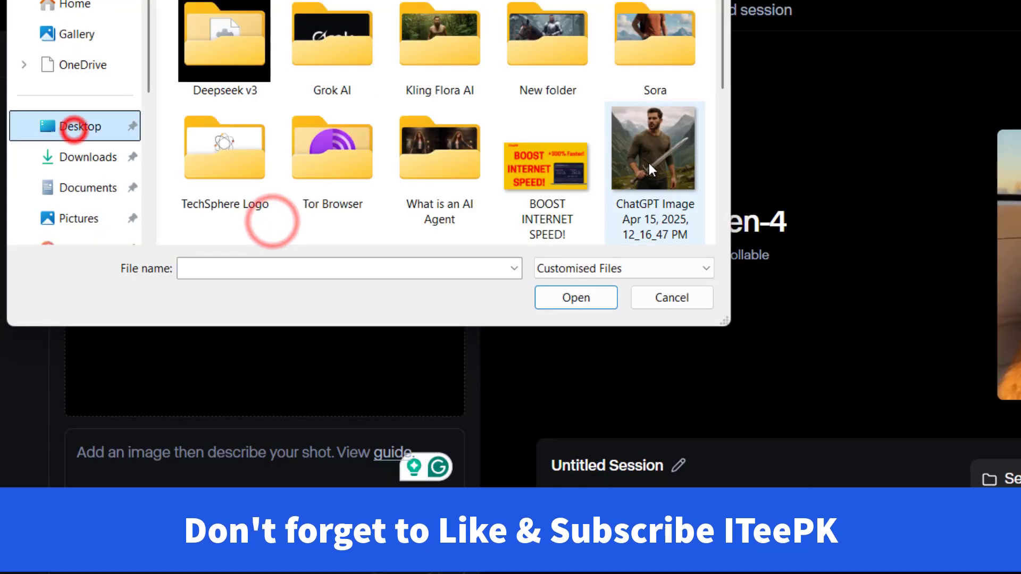
pyautogui.click(649, 163)
pyautogui.click(585, 301)
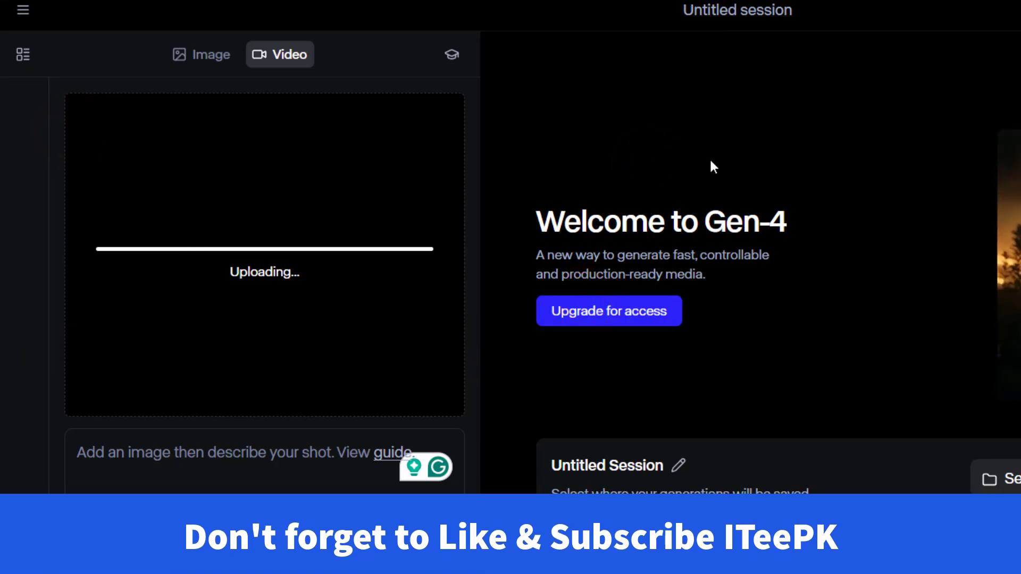